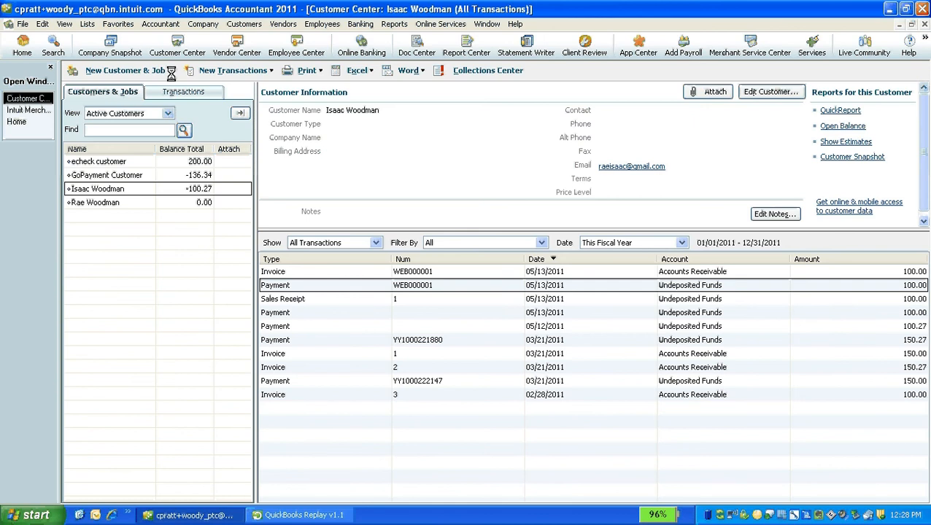
Review the schedule of the memorized 'more stuff' transaction without changing it
click(86, 23)
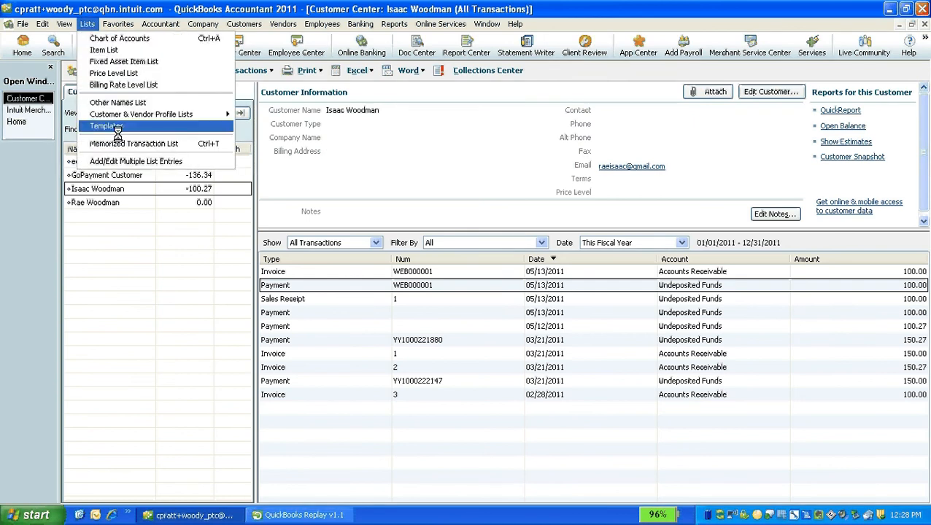
click(139, 145)
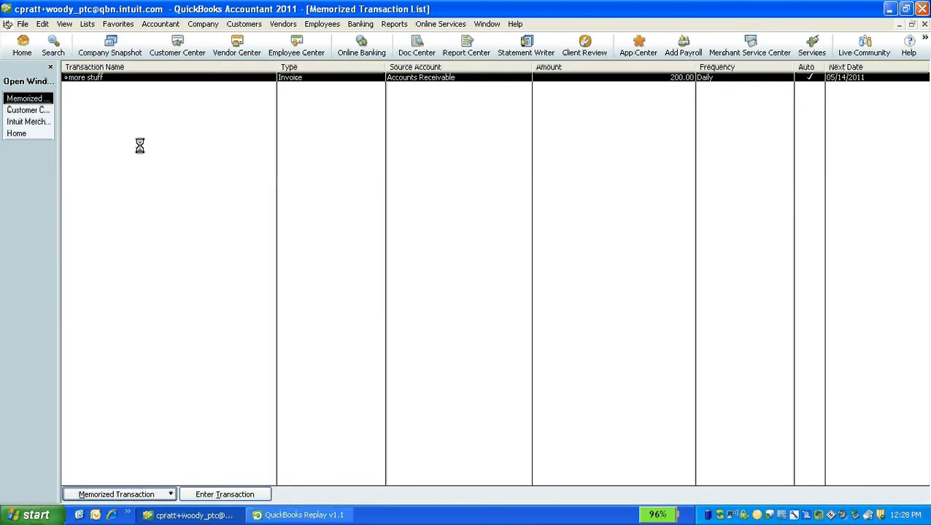
right_click(181, 76)
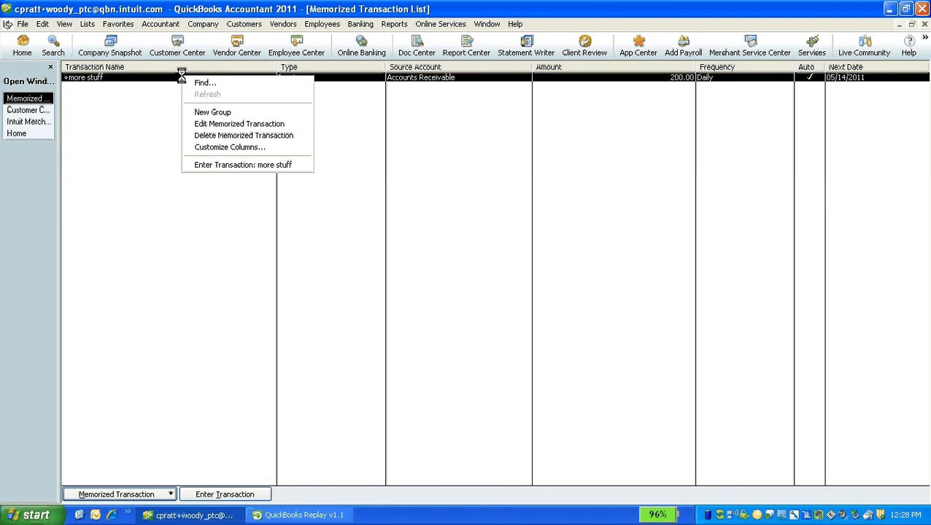
click(209, 123)
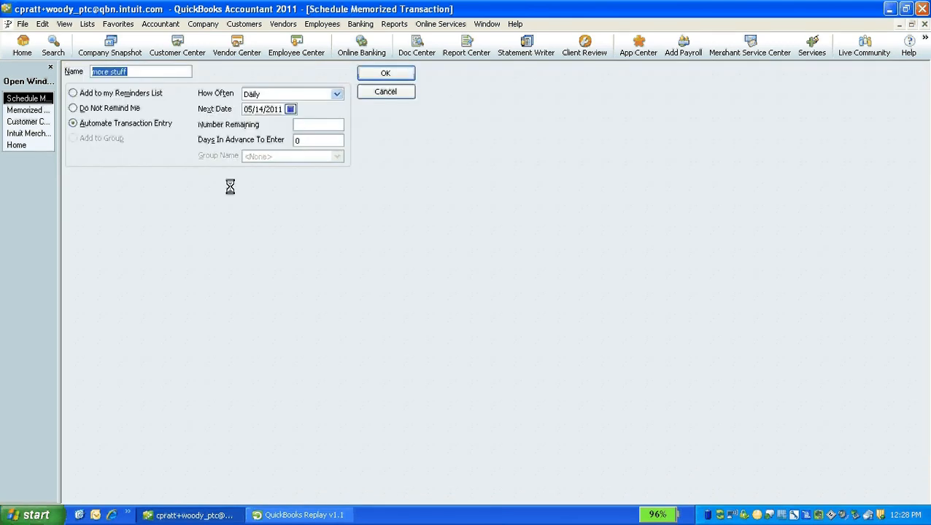
click(400, 95)
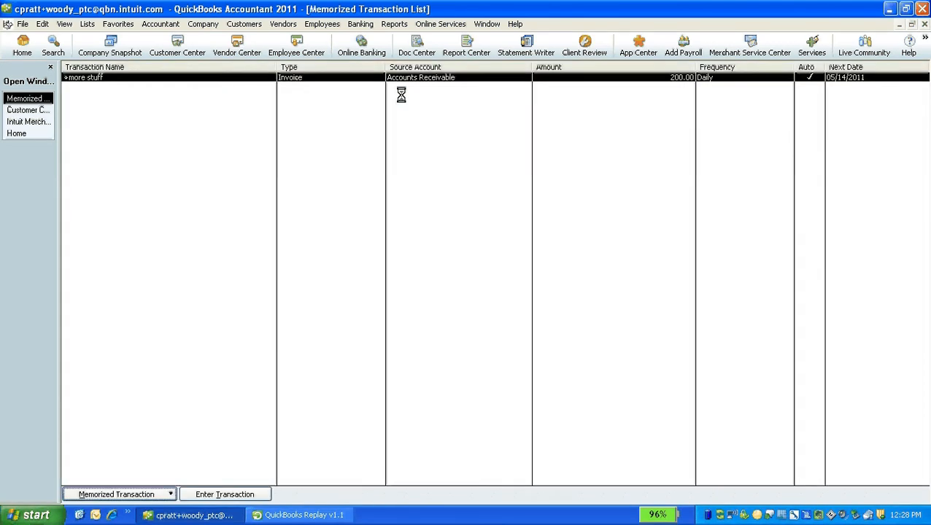
Close the memorized transaction list and bring up Intuit Sync Manager's sync status
click(925, 24)
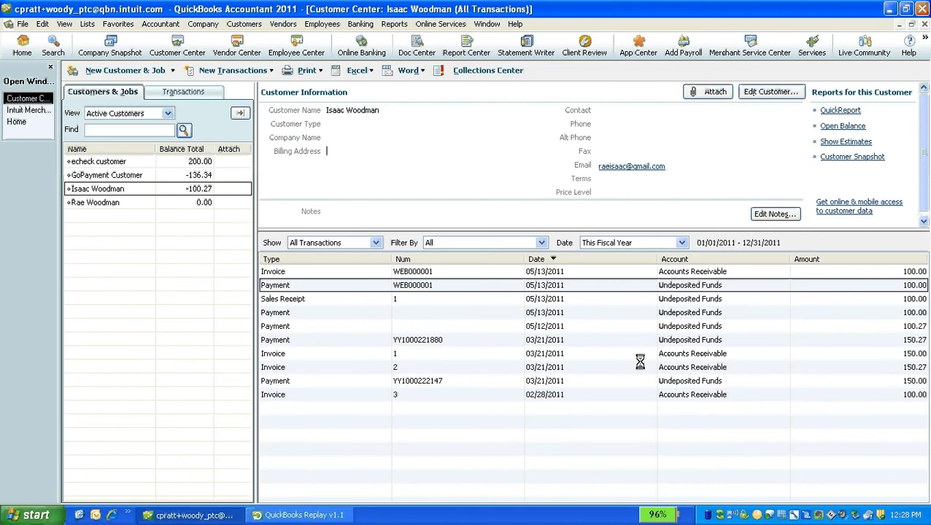
right_click(706, 513)
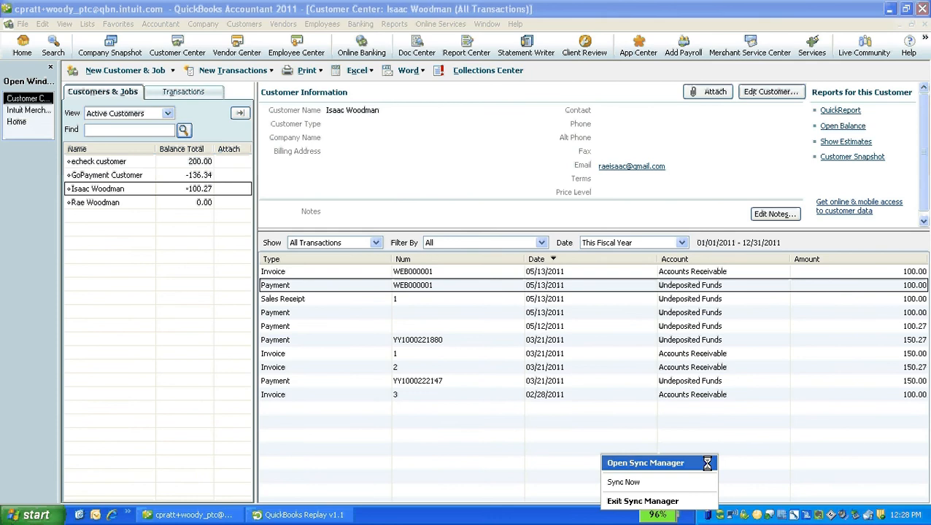
click(706, 464)
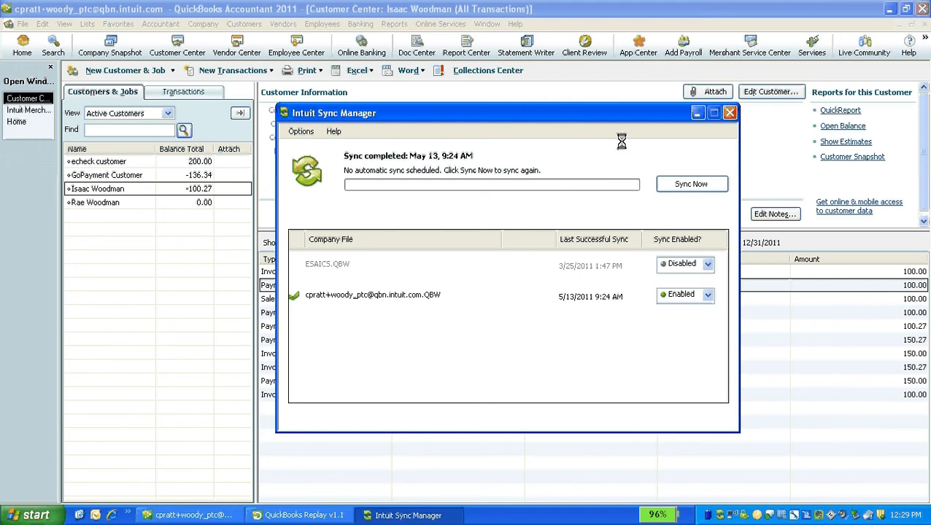
Close Sync Manager and browse the Customers menu's Credit Card Processing Activities without choosing anything
click(729, 113)
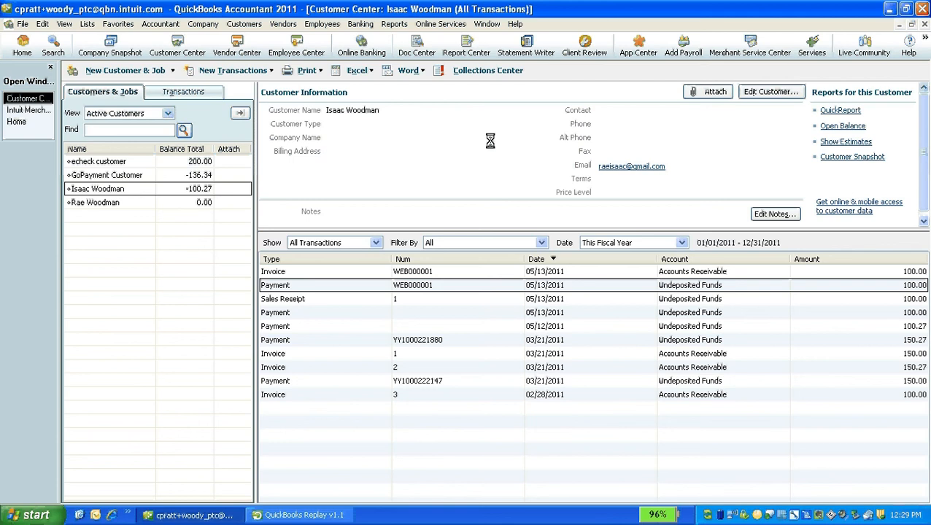
click(243, 24)
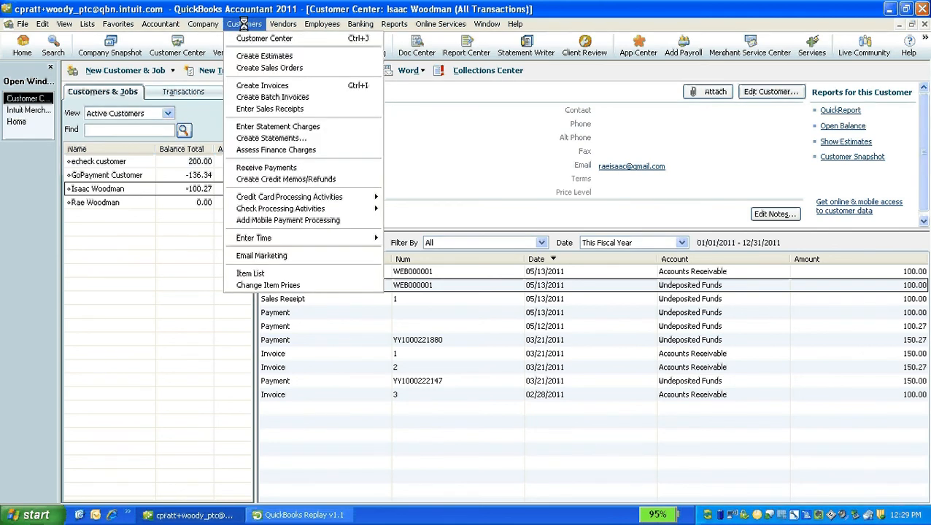
mouse_move(339, 195)
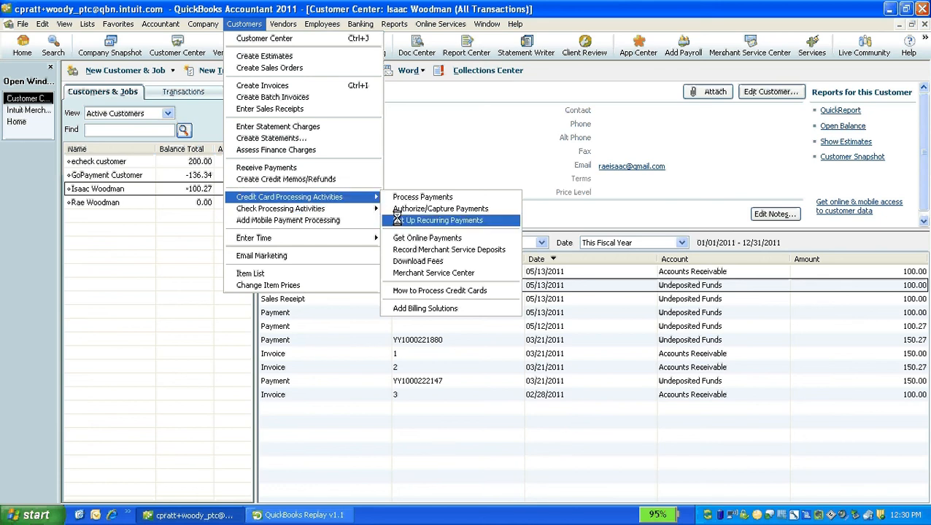
click(429, 142)
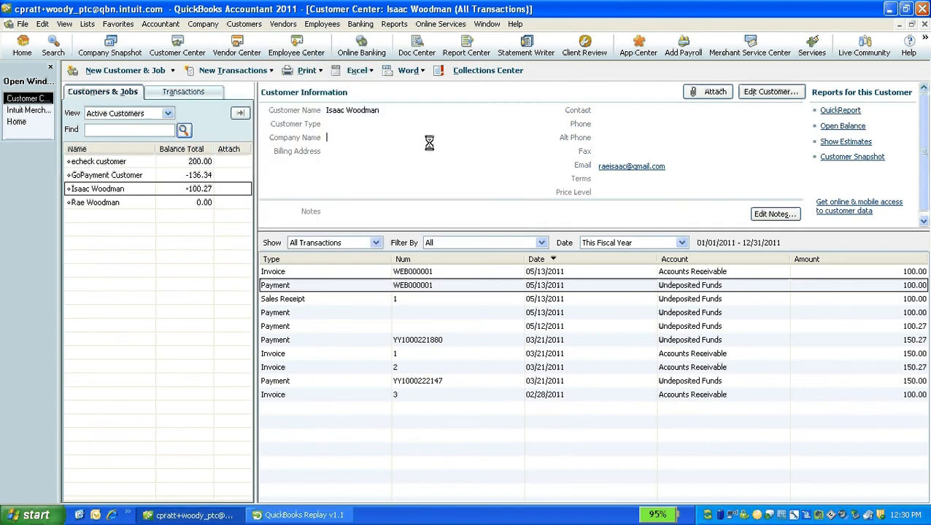
From the Merchant Service Center home, start a recurring payment and search customers for 'is'
click(35, 109)
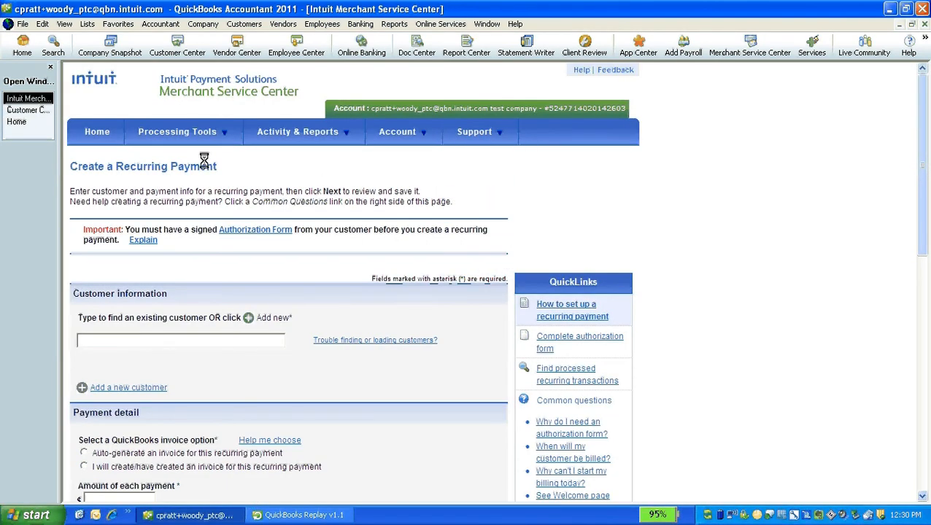
click(103, 132)
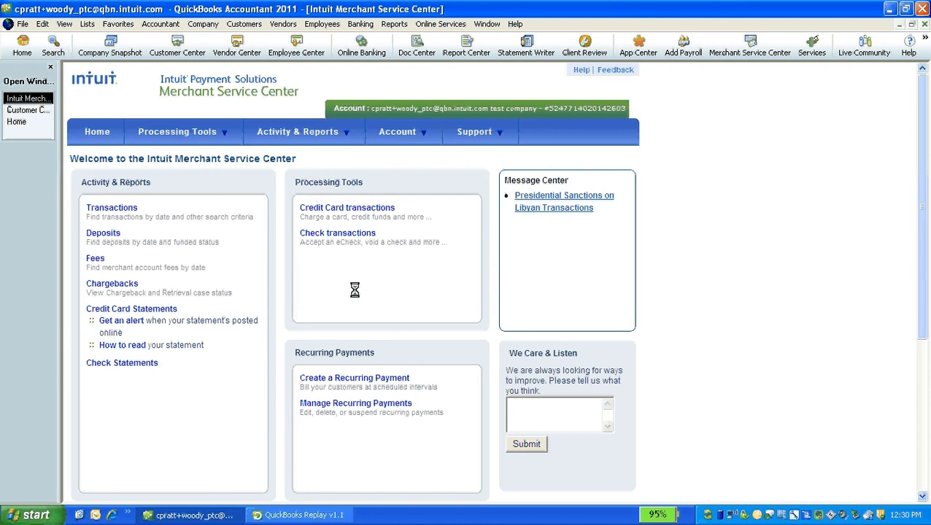
click(363, 377)
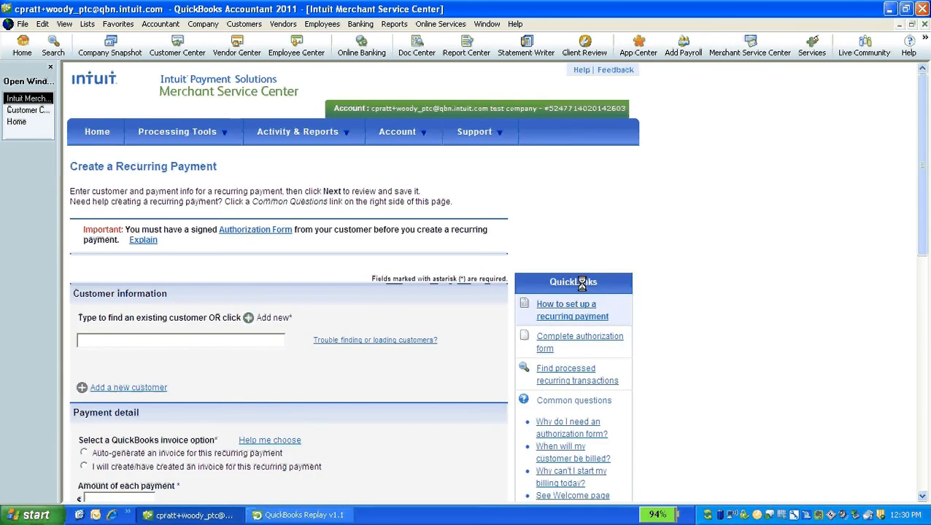
click(195, 342)
text(is)
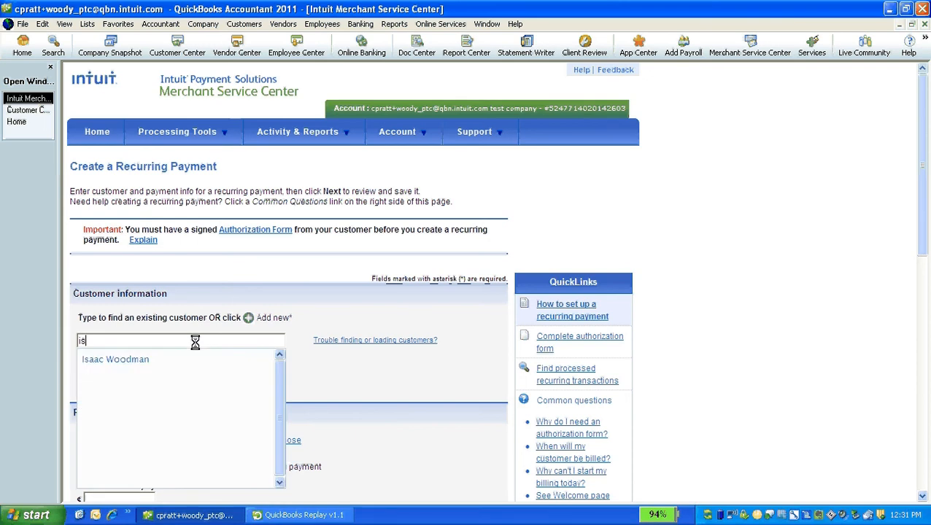
click(134, 360)
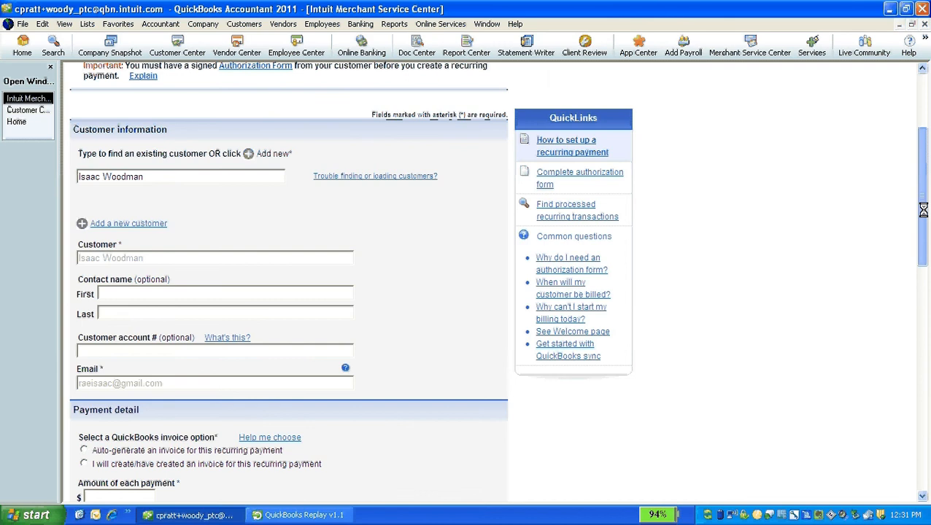
scroll(467, 269, down, 4)
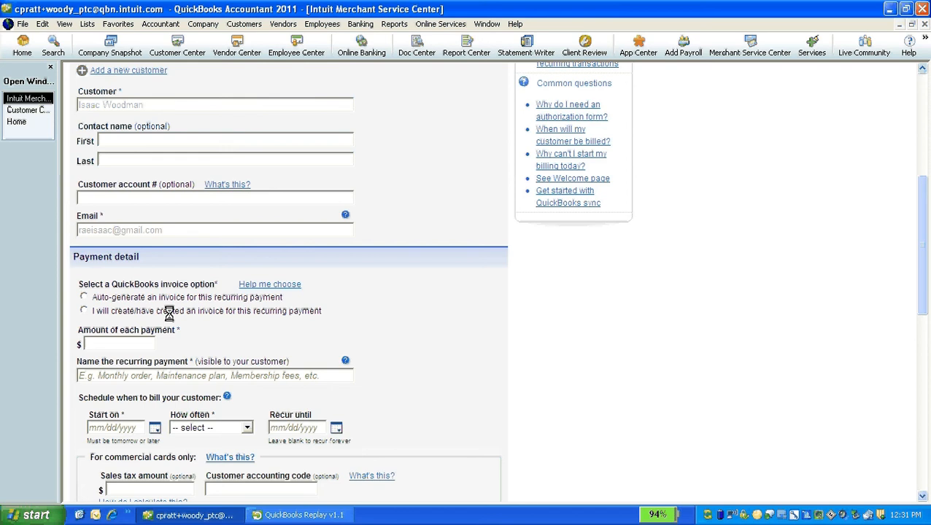
click(85, 297)
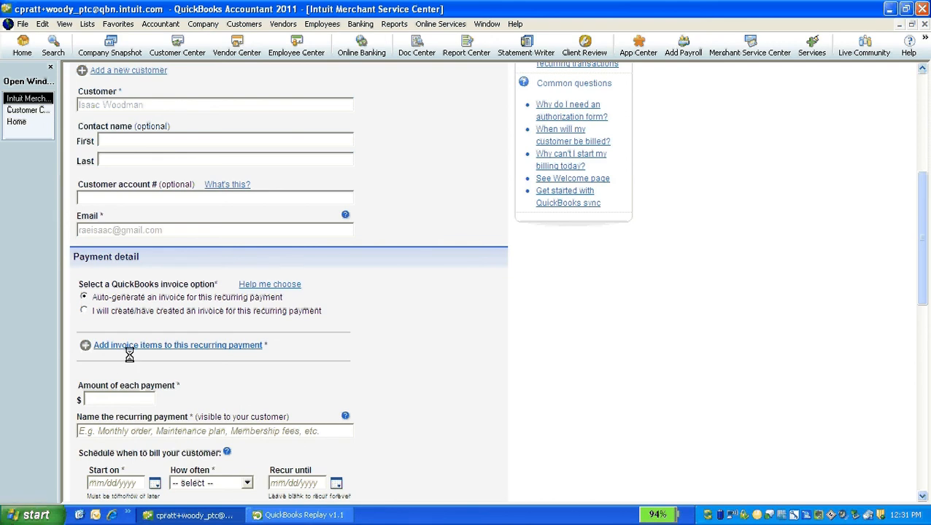
click(101, 345)
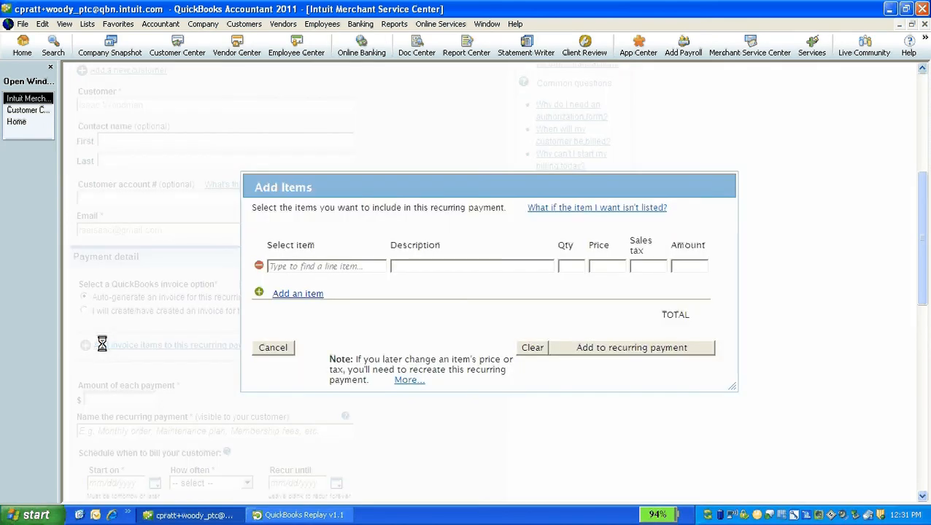
Add the item 'more stuff' (qty 1, 200.00) to the recurring payment
text(mo)
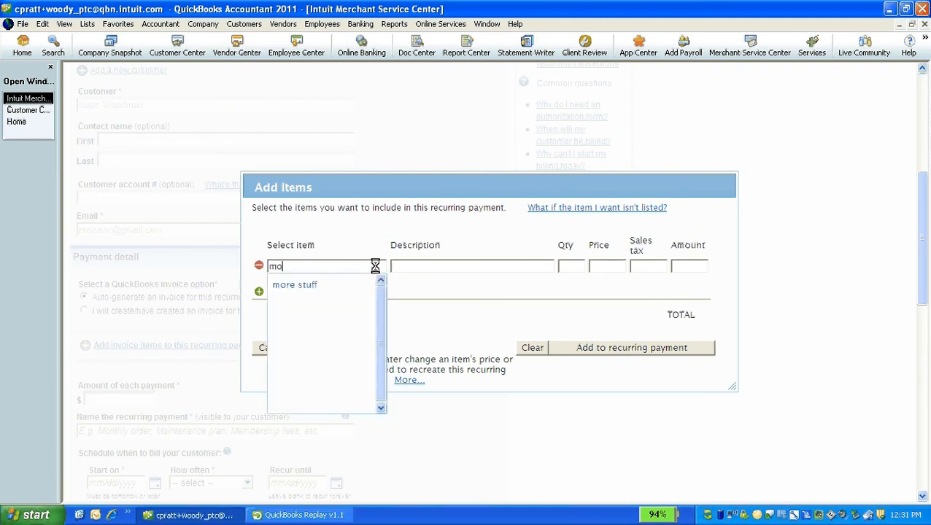
click(328, 286)
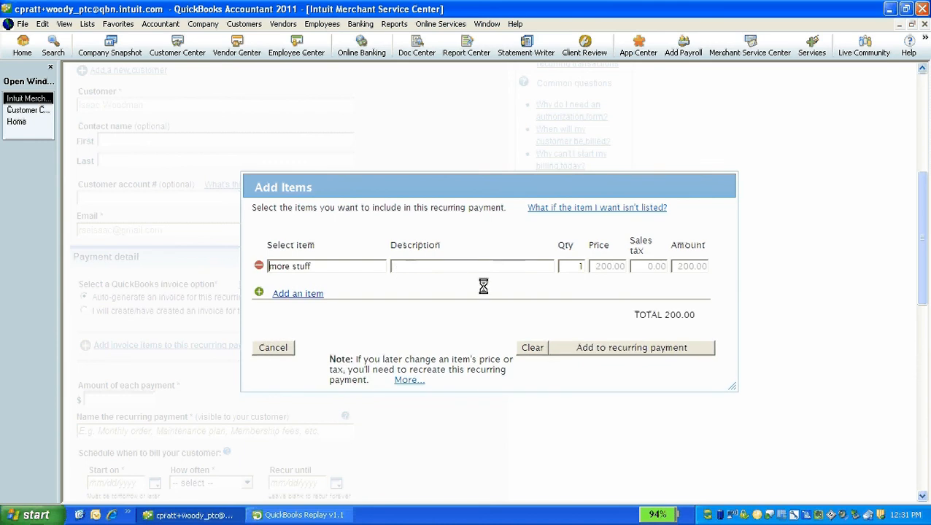
click(585, 348)
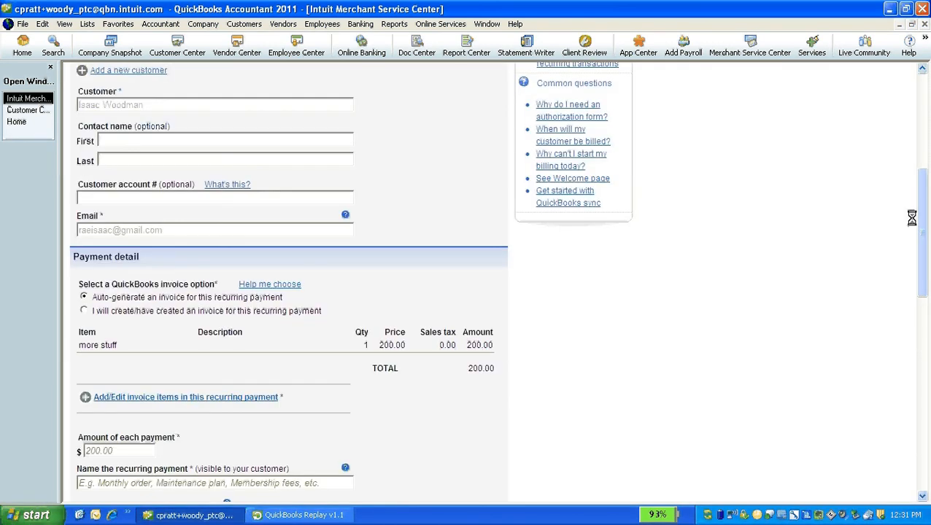
Name the recurring payment 'rae's 2nd recurrance type'
drag(920, 218, 919, 269)
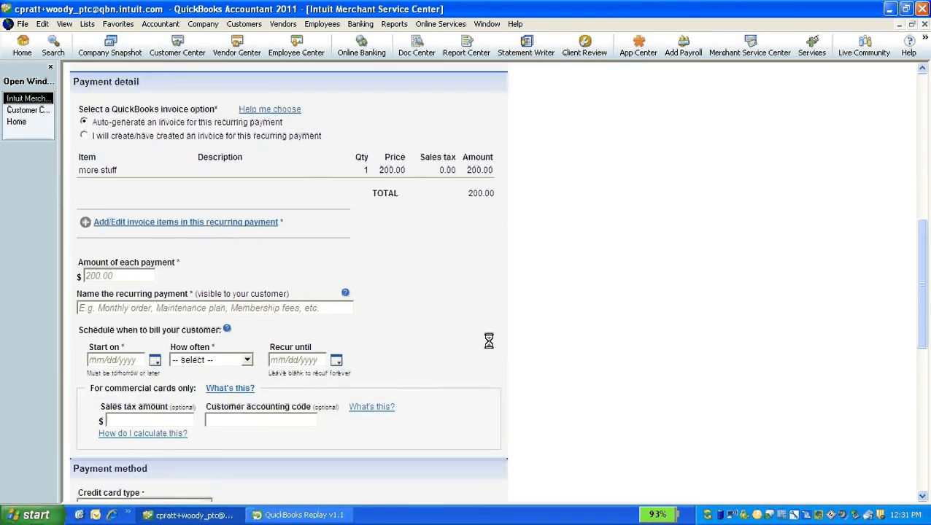
click(318, 308)
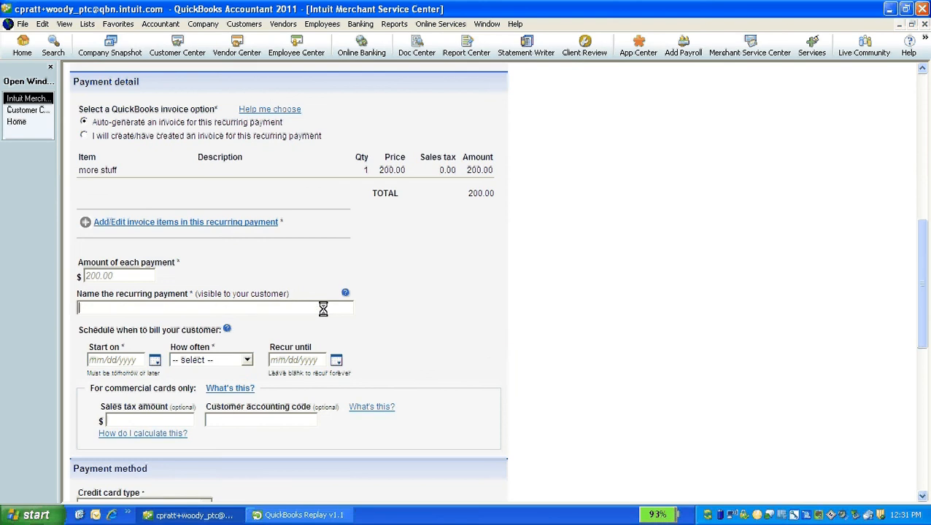
text(rae's 2nd recurrance)
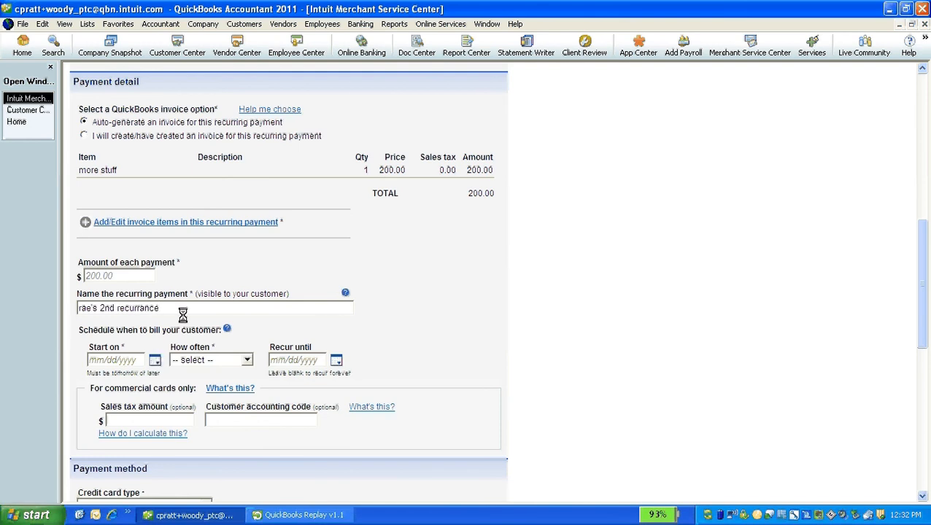
text( type)
Schedule it to bill daily from 05/14/2011 until 05/31/2011
click(155, 361)
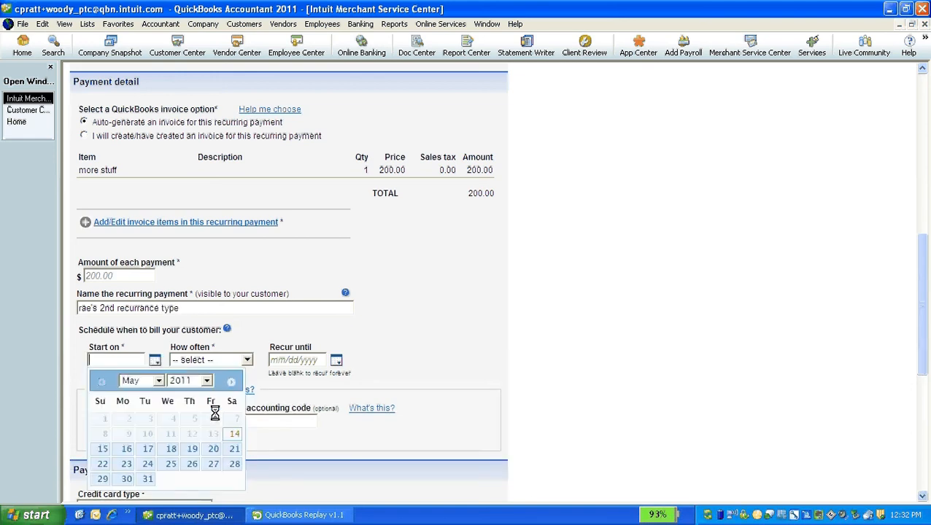
click(234, 433)
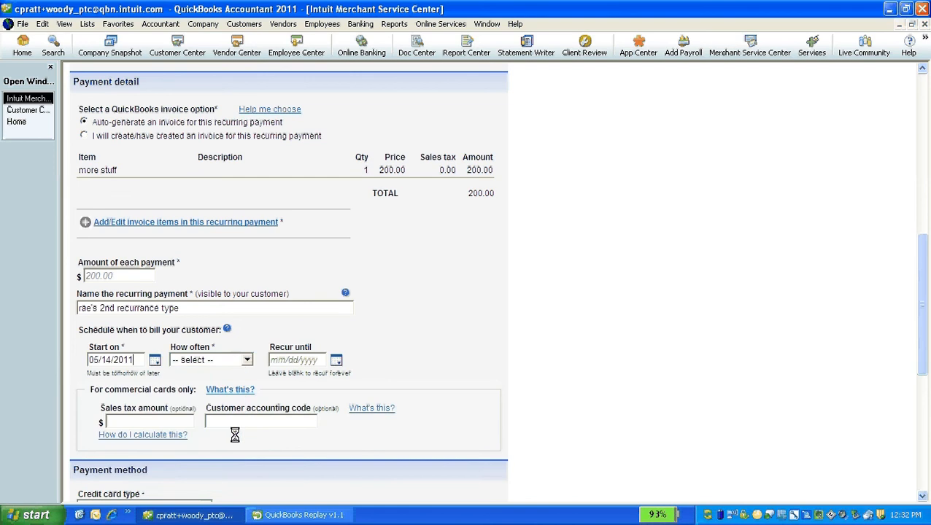
click(247, 360)
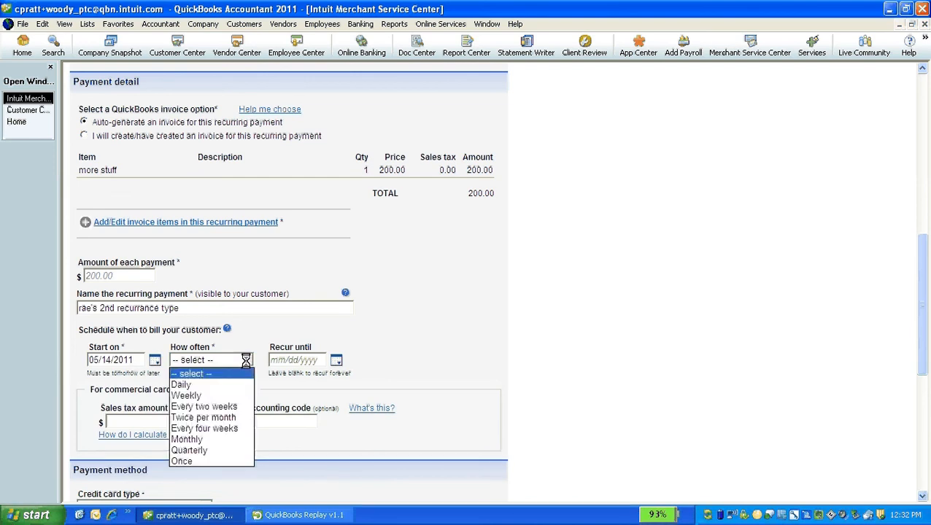
click(225, 385)
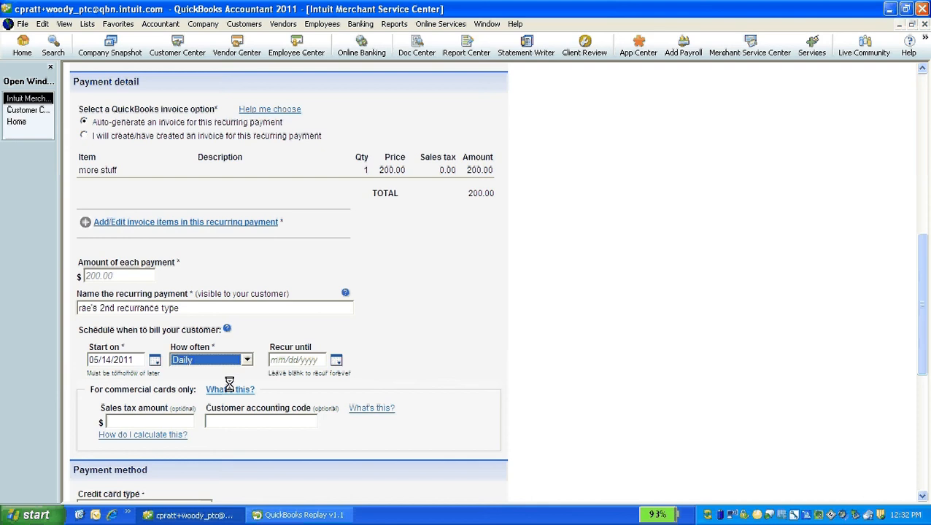
click(335, 359)
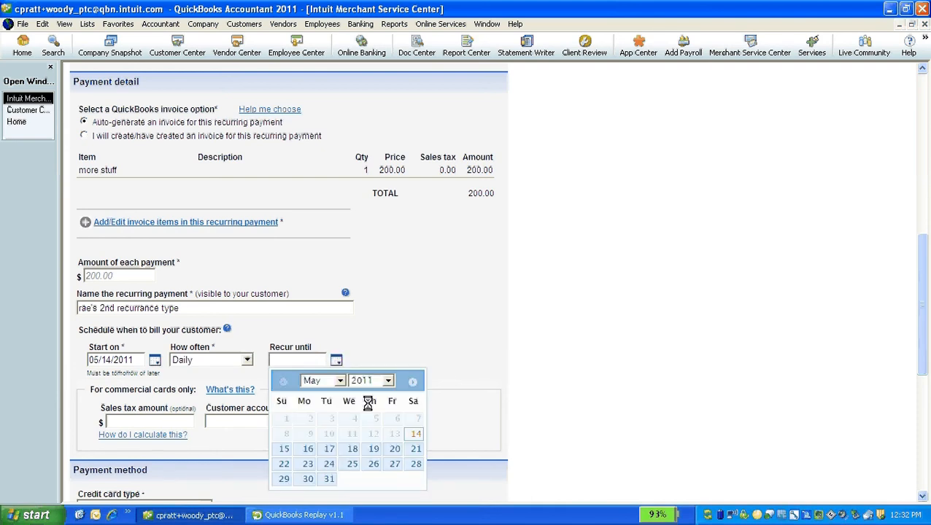
click(329, 479)
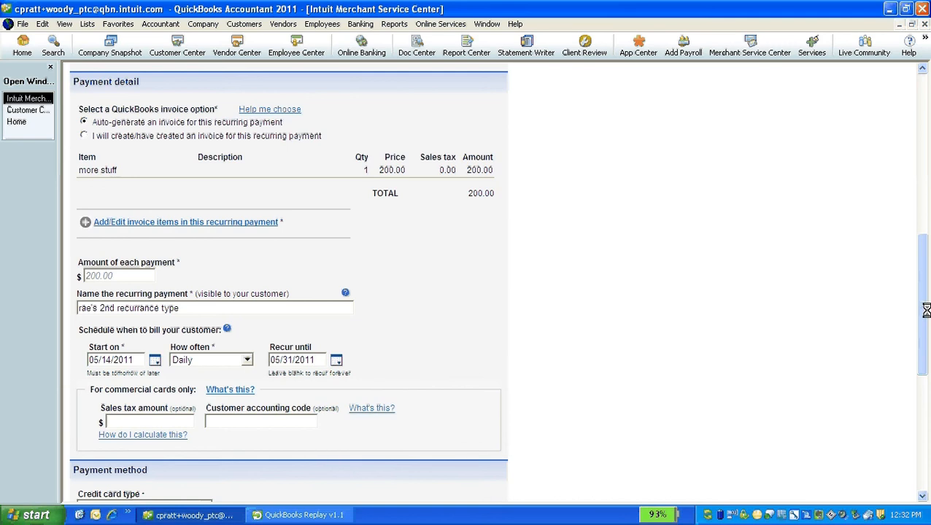
Set the payment method to Visa with the card number and 02/2013 expiration
drag(922, 312, 921, 381)
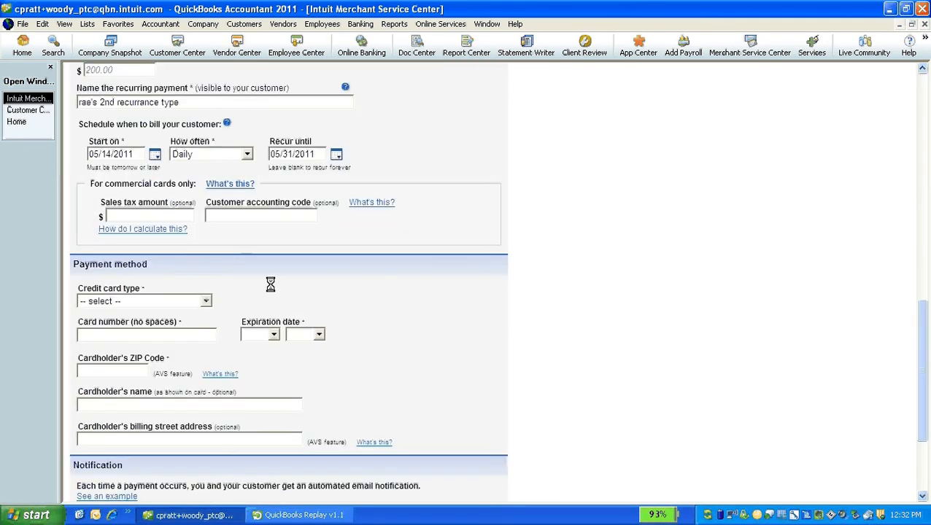
click(206, 301)
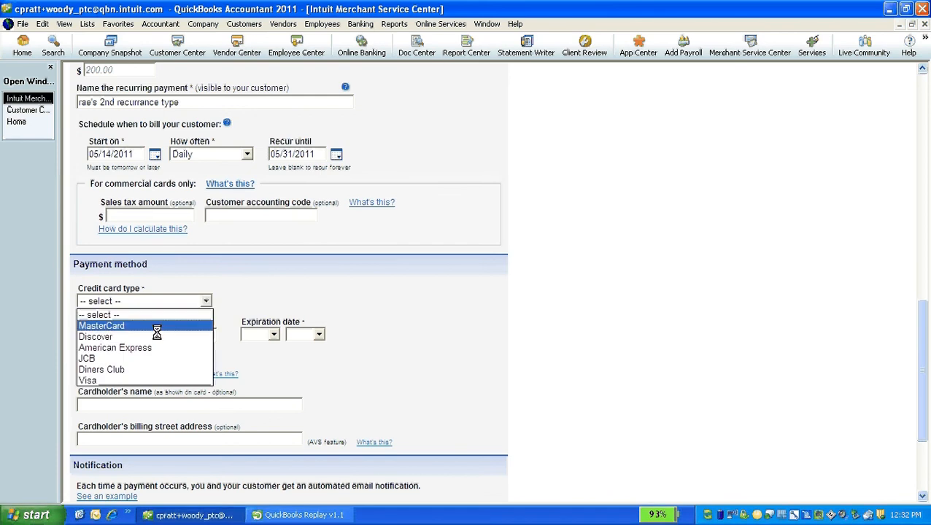
click(127, 379)
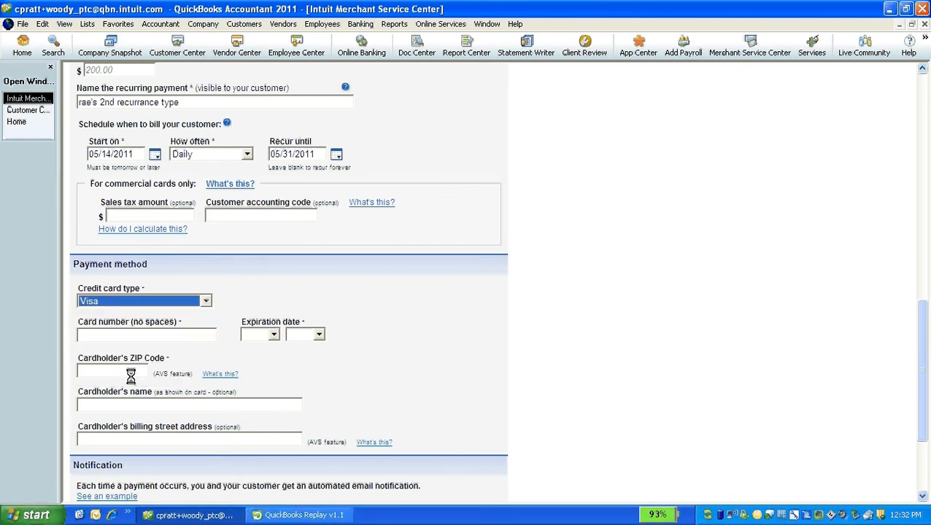
click(146, 335)
text(4)
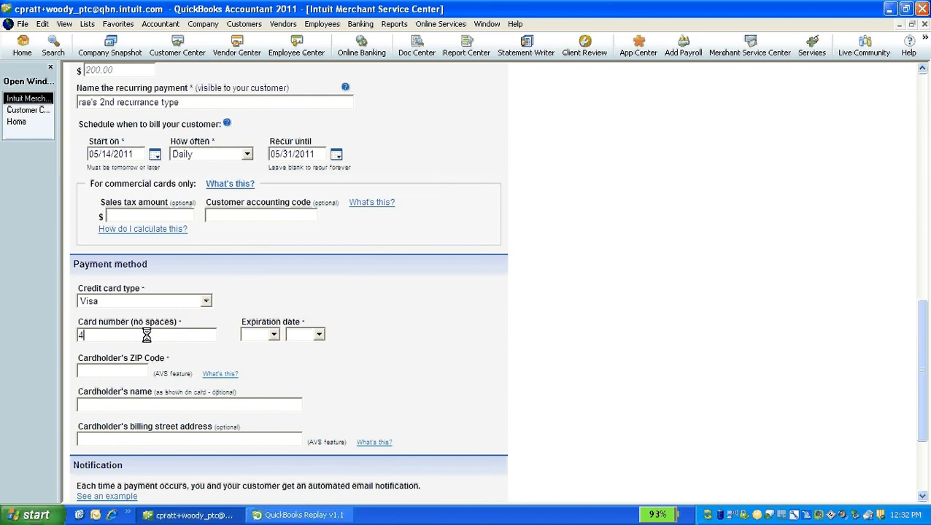
text(111111111111111)
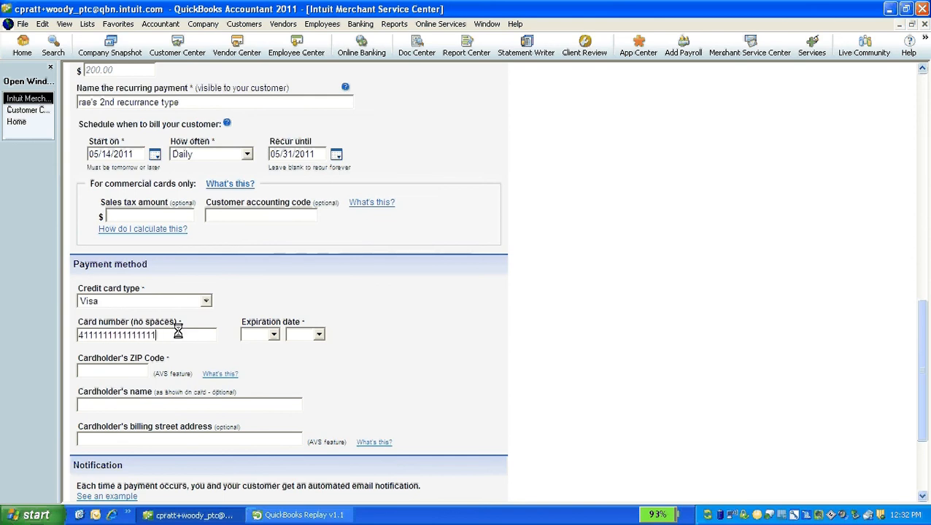
click(259, 336)
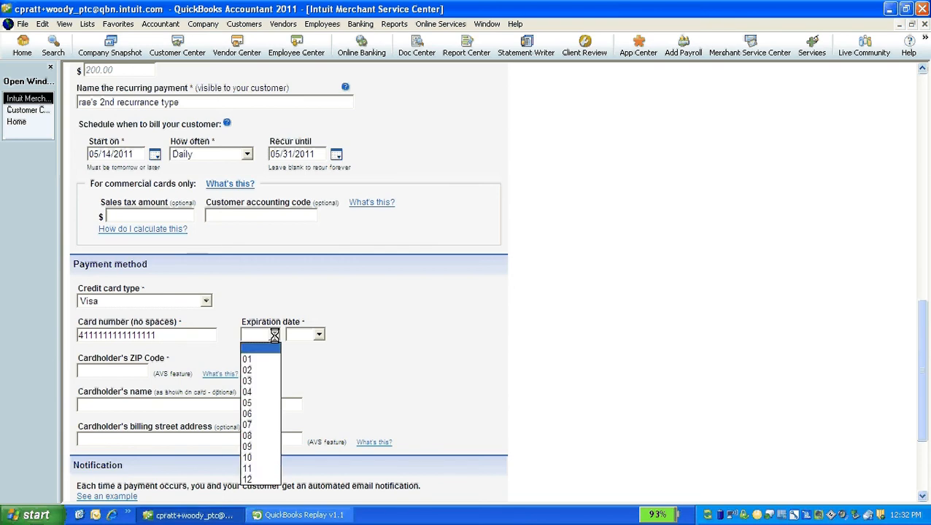
click(259, 370)
click(318, 334)
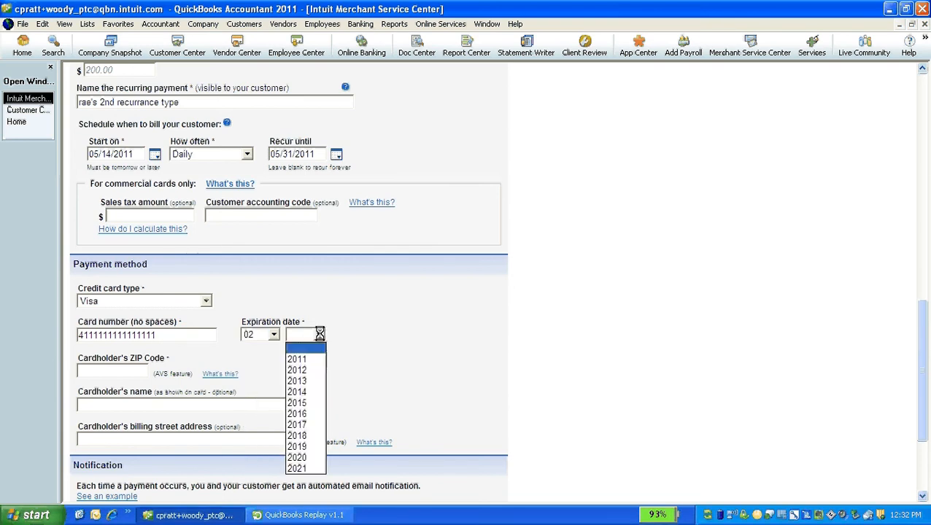
click(305, 380)
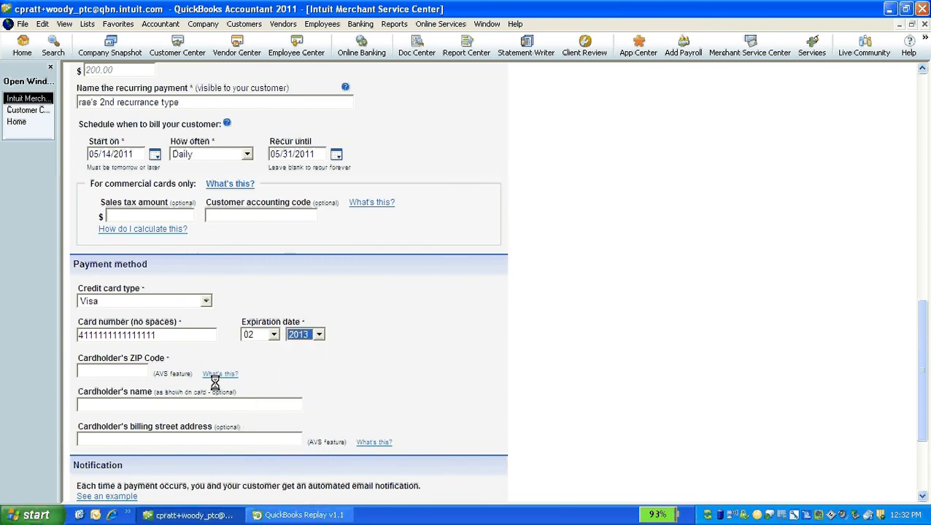
Enter the cardholder's billing ZIP code and name
click(137, 372)
text(7506)
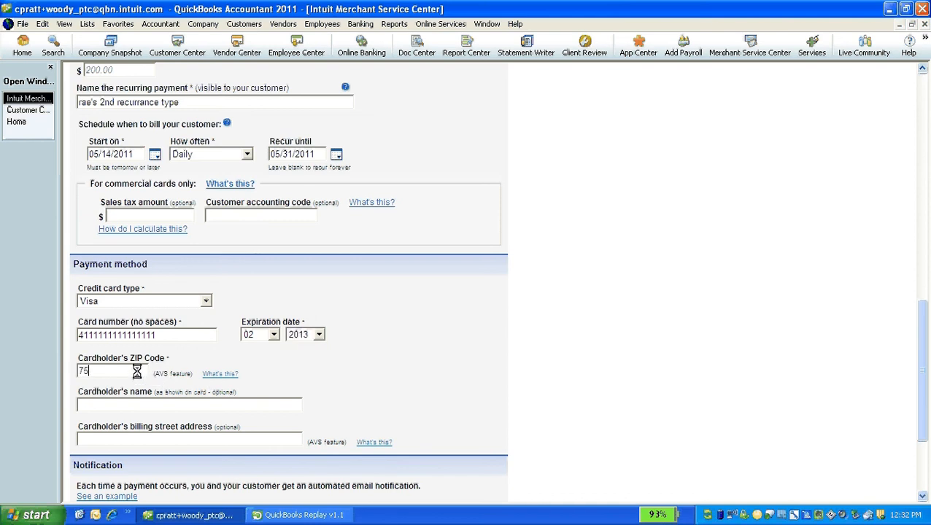
text(9)
click(159, 407)
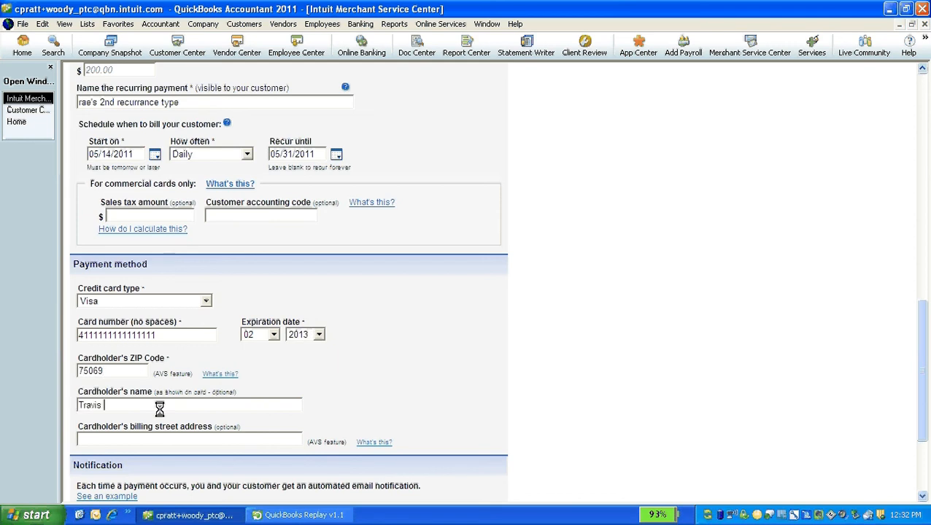
click(151, 441)
Enable customer notification, review, and submit the daily $200.00 recurring payment
scroll(710, 367, down, 3)
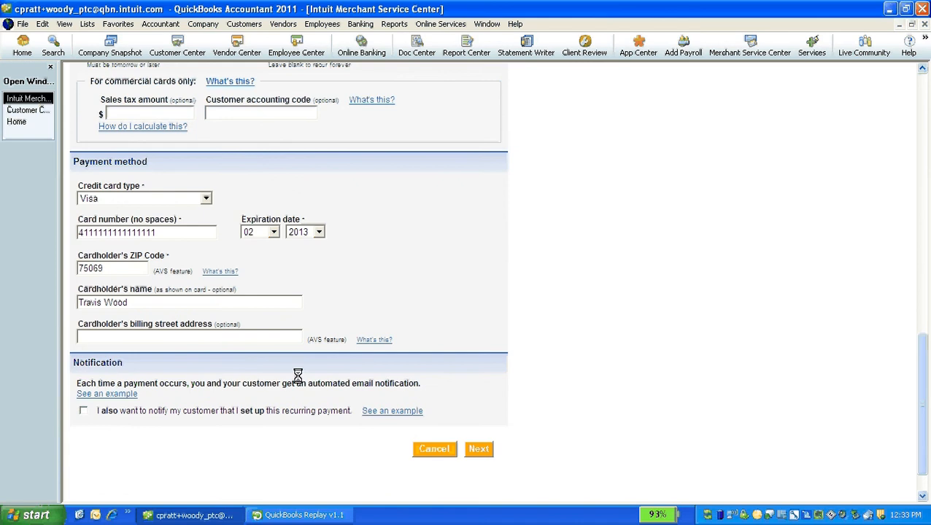
click(83, 410)
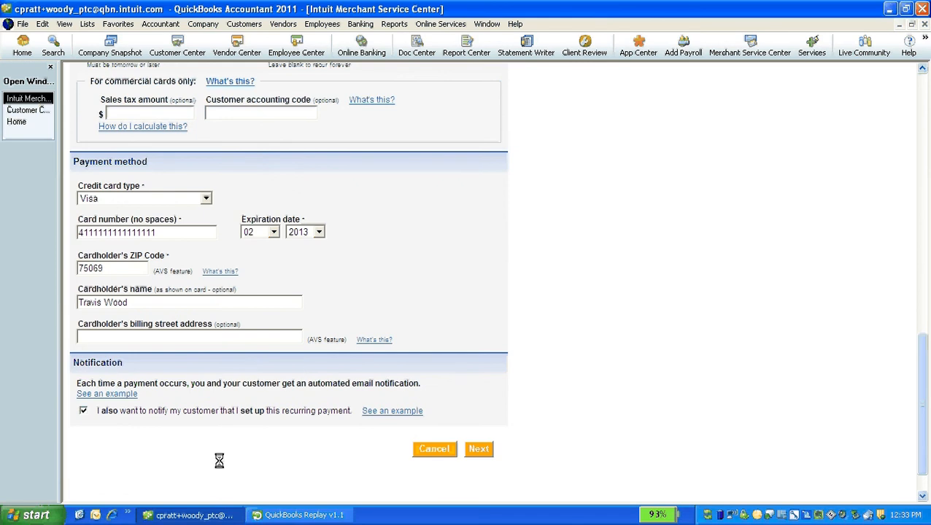
click(478, 449)
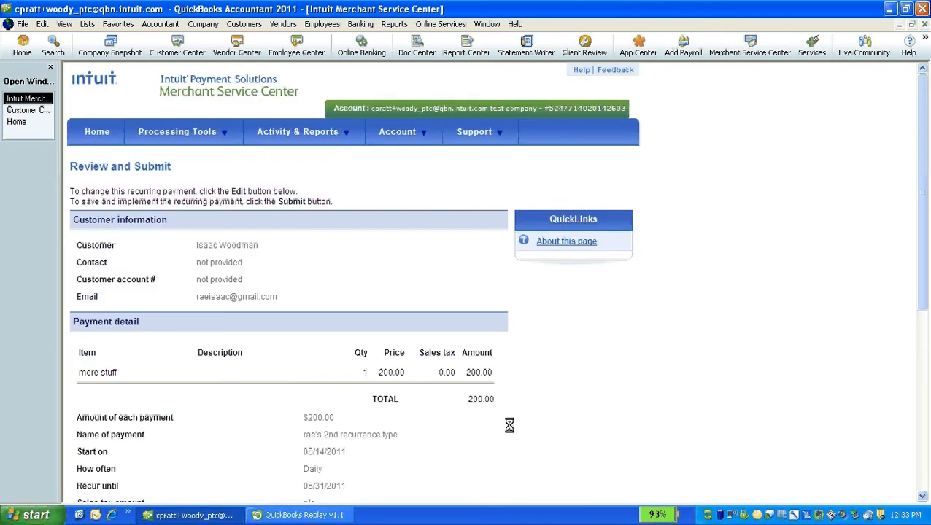
scroll(919, 162, down, 5)
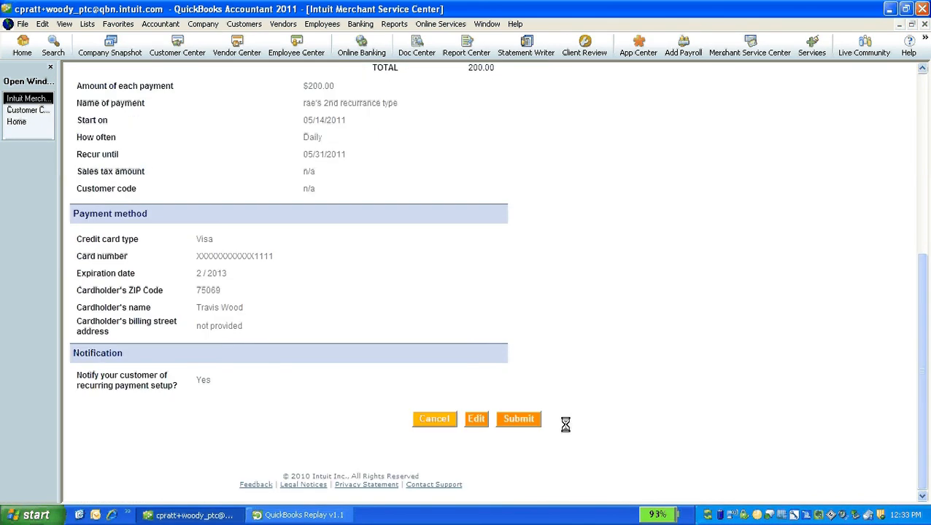
click(524, 420)
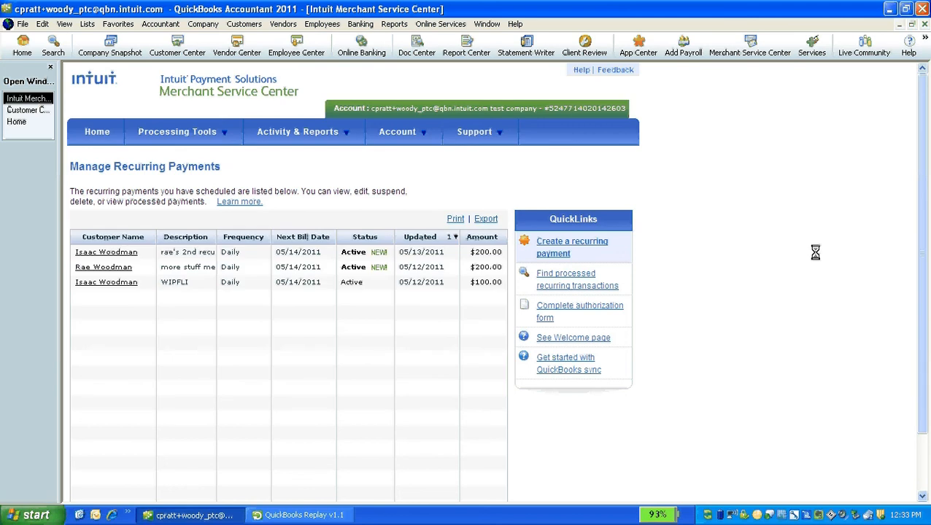
In Customer Center, open invoice WEB000001 dated 05/13/2011
click(28, 109)
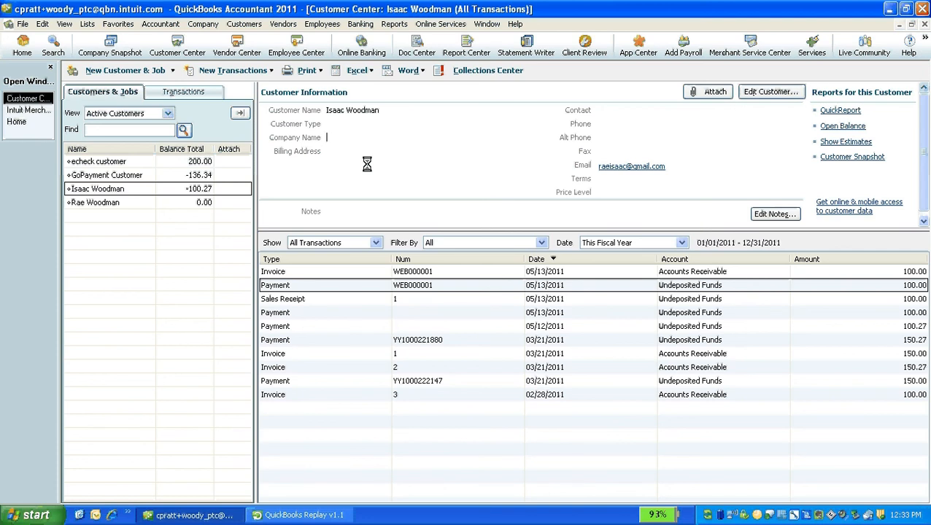
double_click(485, 271)
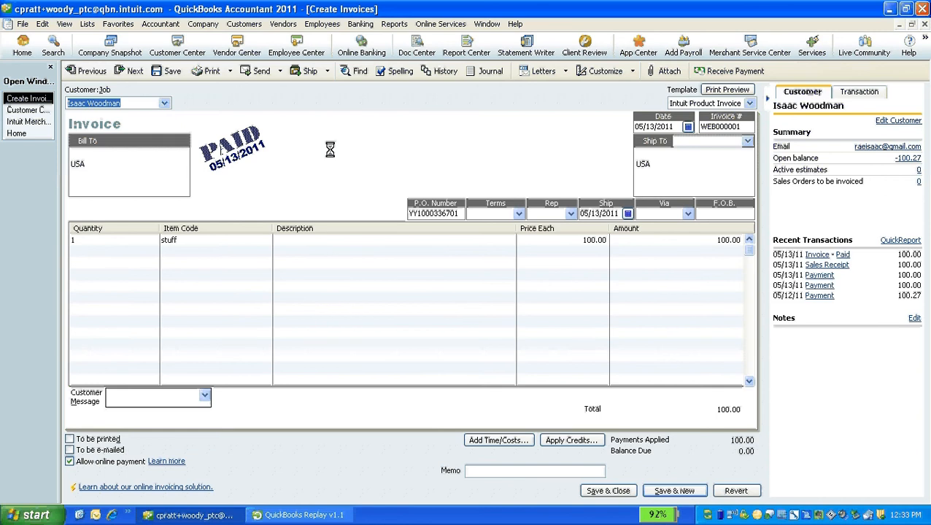
Sync now, then open the $100.00 Visa payment from the invoice's history
right_click(707, 514)
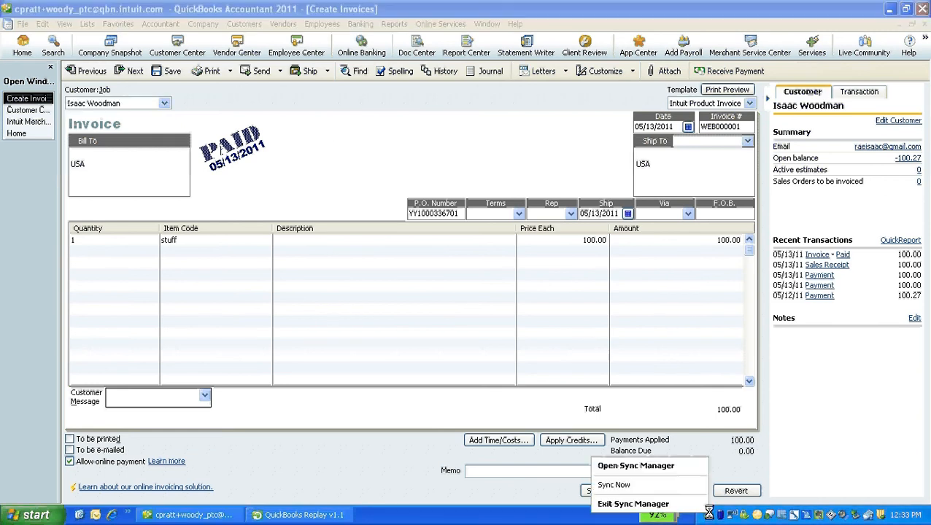
click(685, 485)
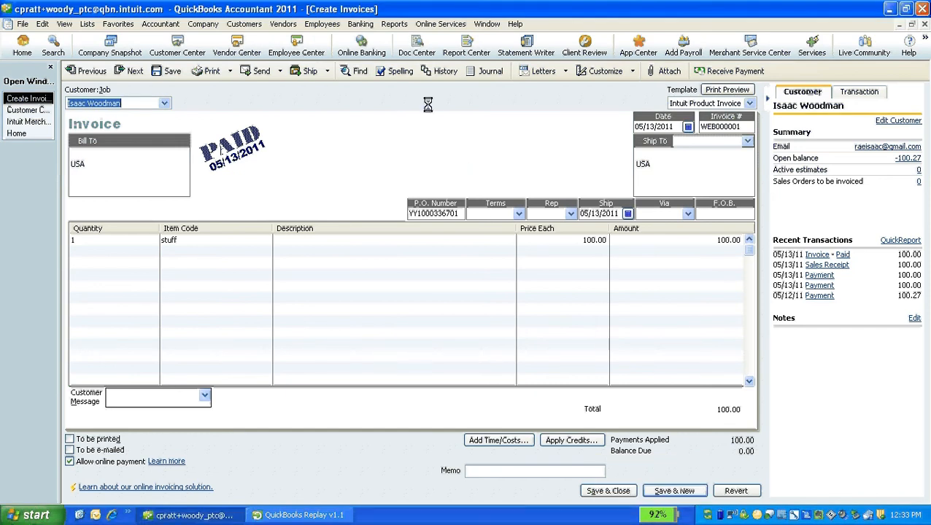
click(441, 71)
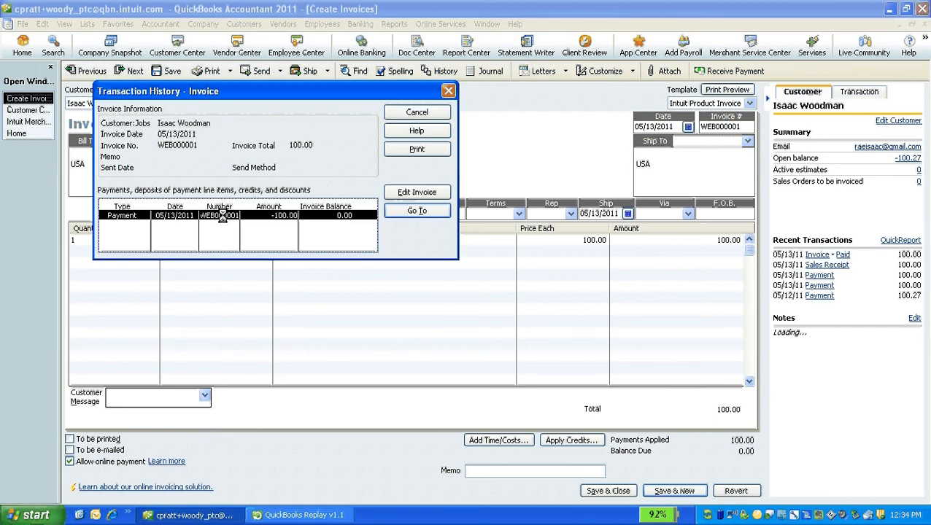
click(387, 211)
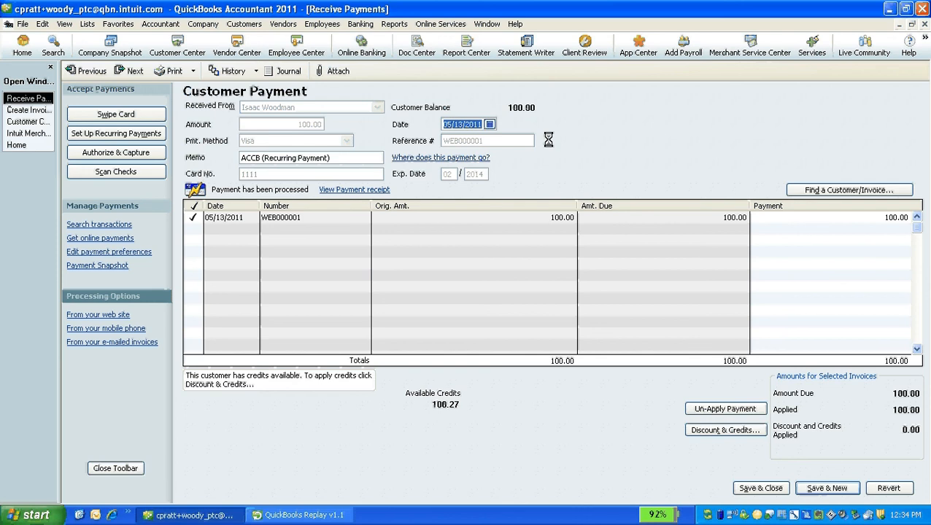
Open Make Deposits from the Banking menu to list the 12 undeposited payments
click(364, 25)
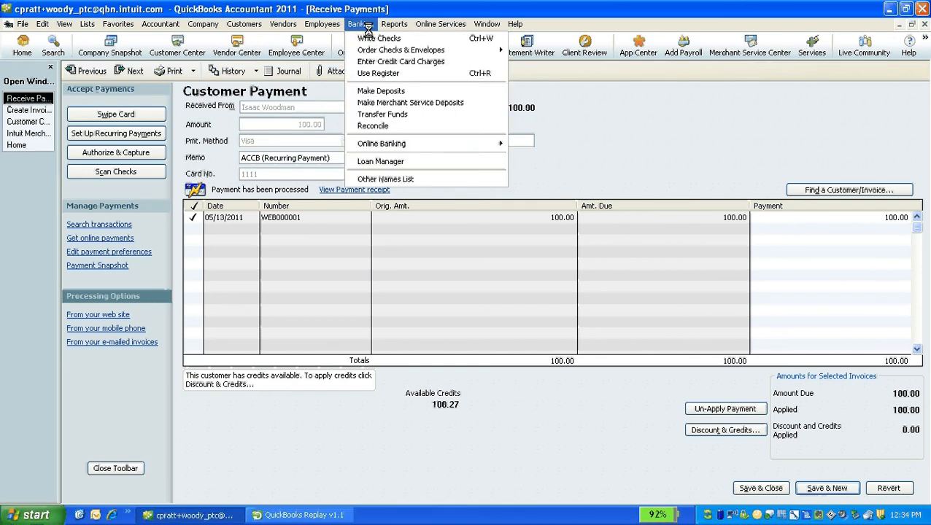
click(391, 90)
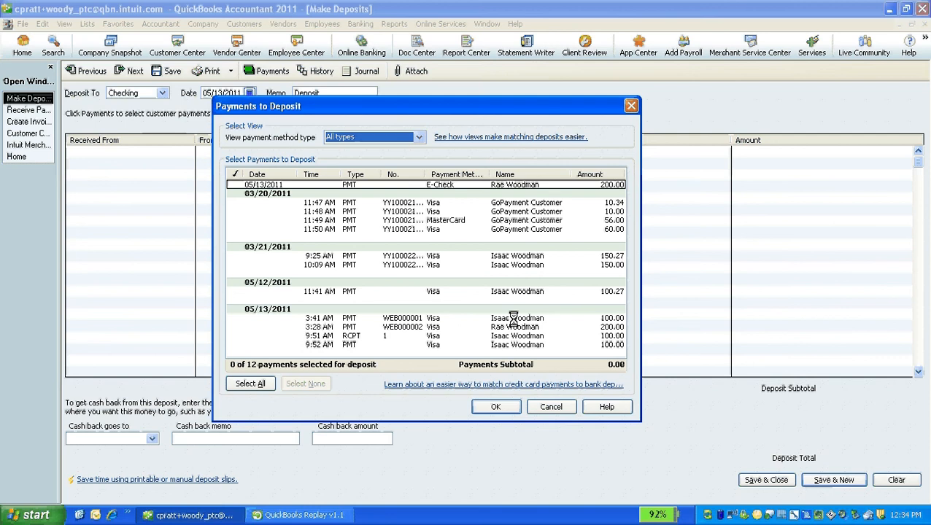
Cancel Payments to Deposit and close the empty Make Deposits form without depositing
click(552, 407)
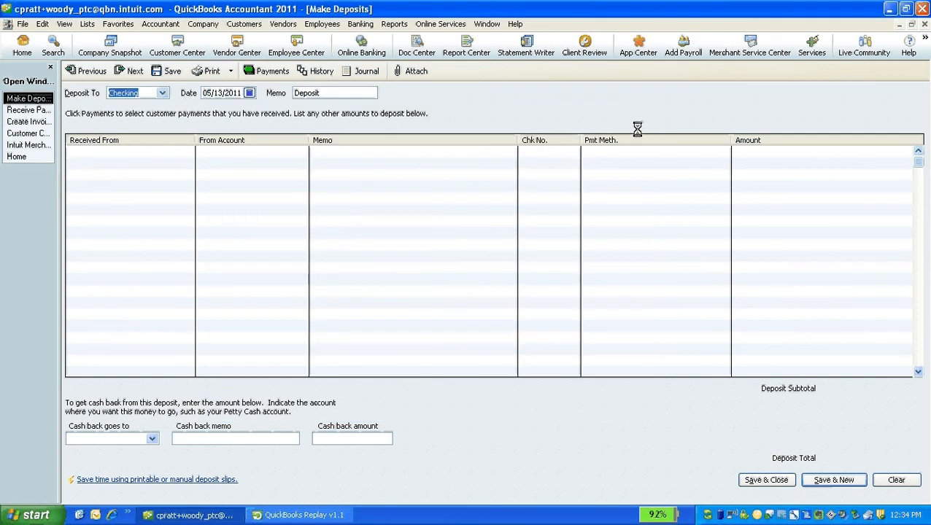
click(924, 25)
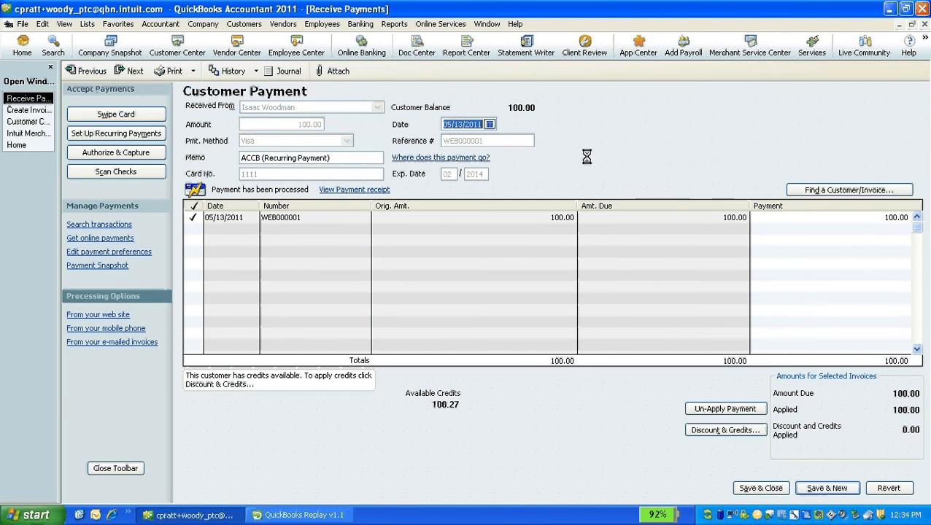
click(330, 516)
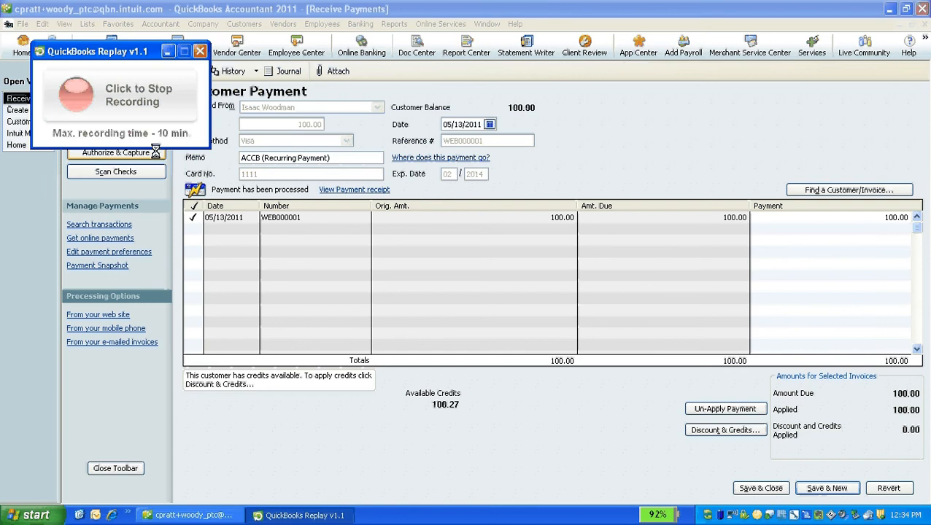